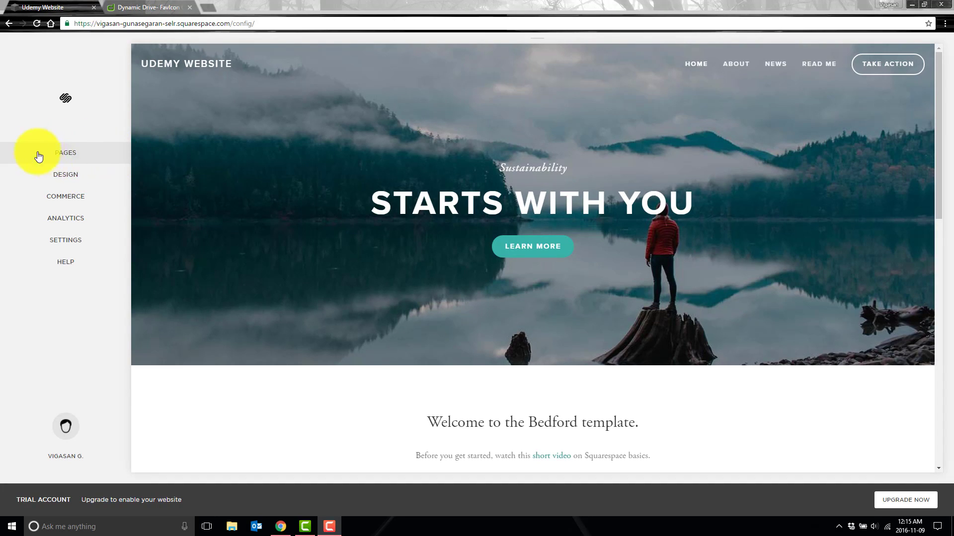
# Open the site's Design settings menu from the main menu
pyautogui.click(75, 179)
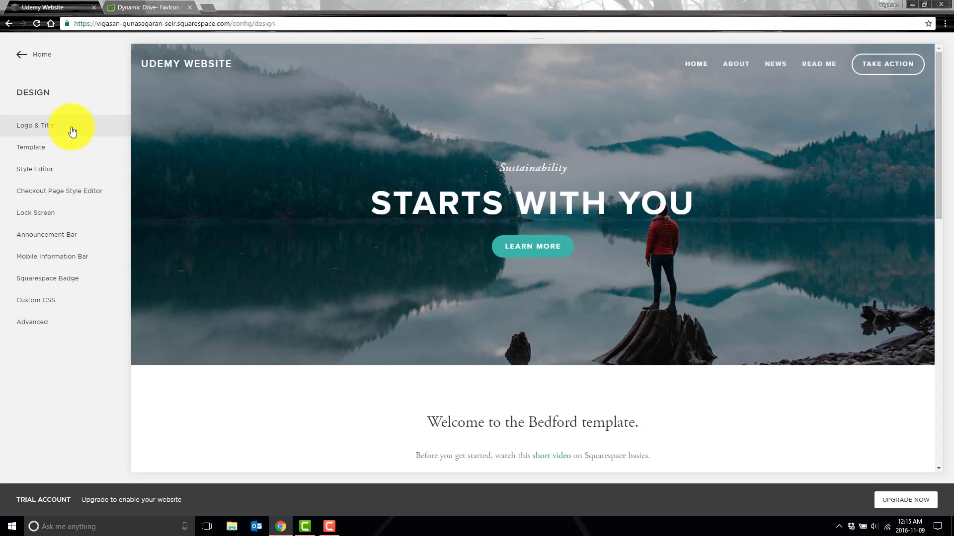
# In Logo & Title, enter the tag line 'Demo Website' and scroll down to the logo upload
pyautogui.click(72, 131)
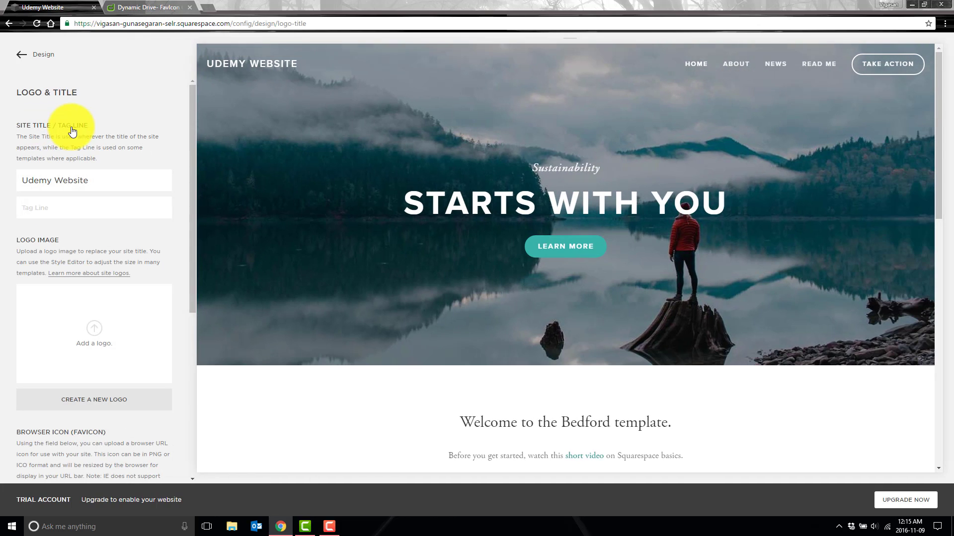
pyautogui.moveTo(98, 183); pyautogui.dragTo(26, 190)
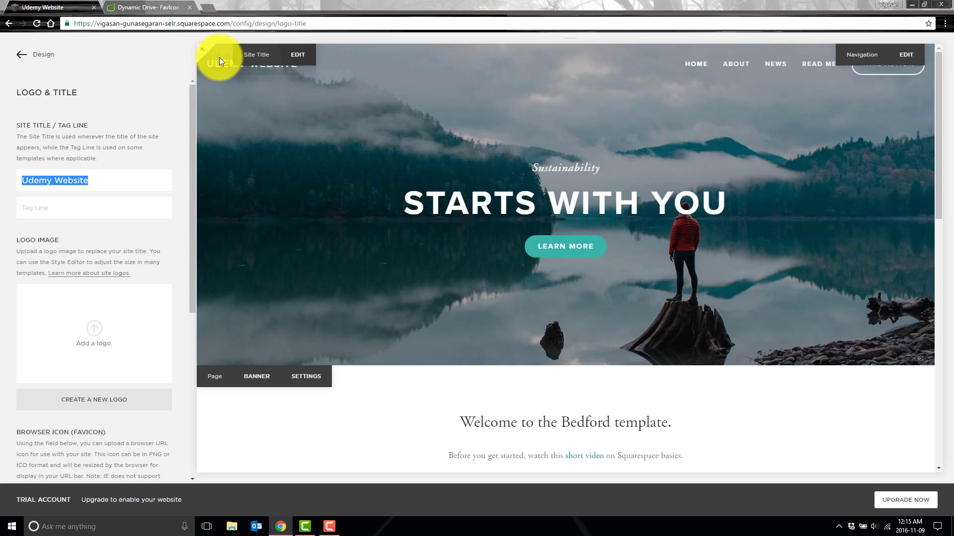
pyautogui.click(66, 209)
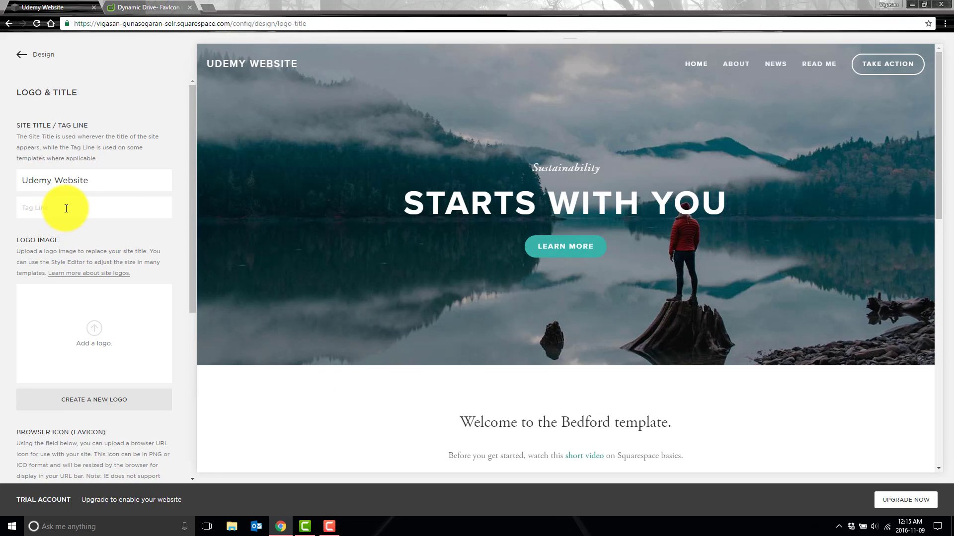
pyautogui.write('Demo Website')
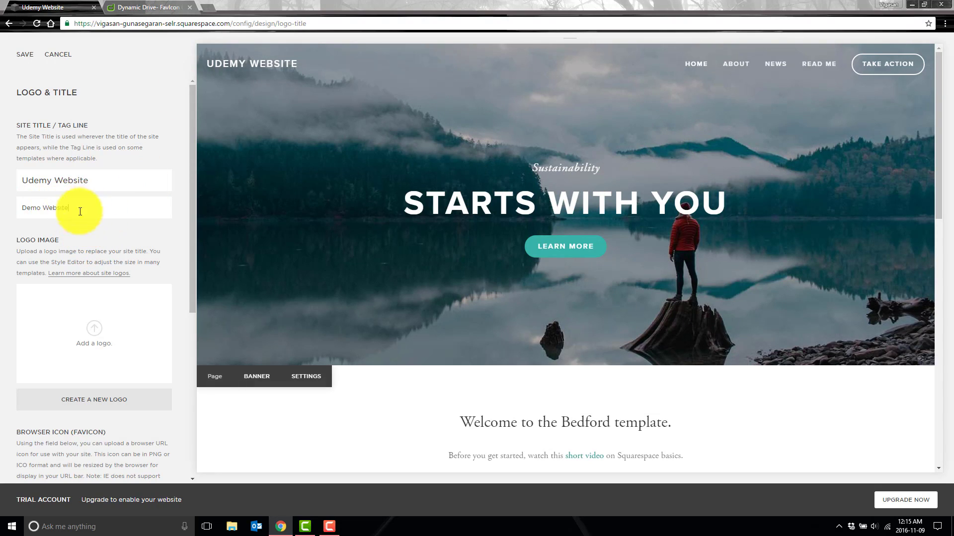
pyautogui.moveTo(20, 209); pyautogui.dragTo(159, 362)
pyautogui.scroll(-2, 42, 238)
# In the logo maker, create a 'Udemy' logo with a deer-head symbol and select its text
pyautogui.click(101, 239)
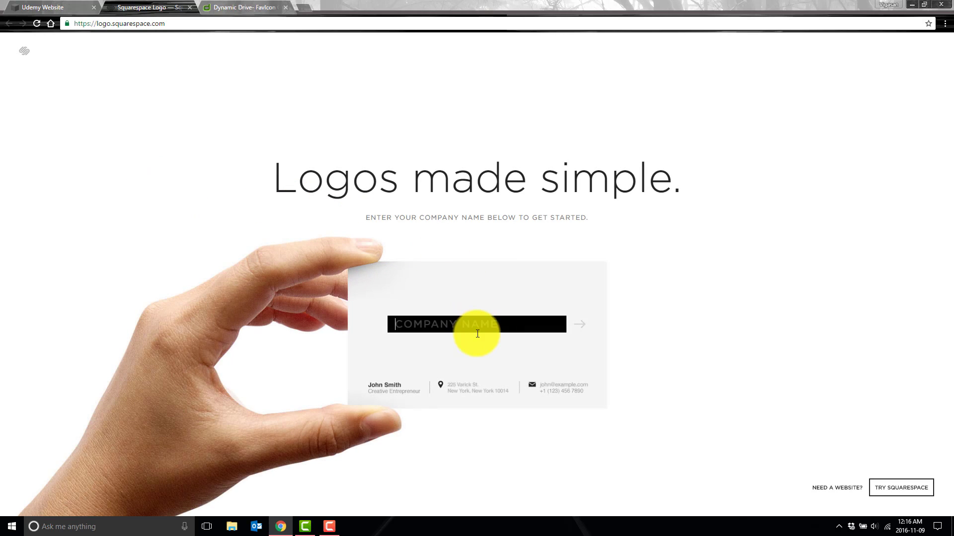
pyautogui.write('Udemy')
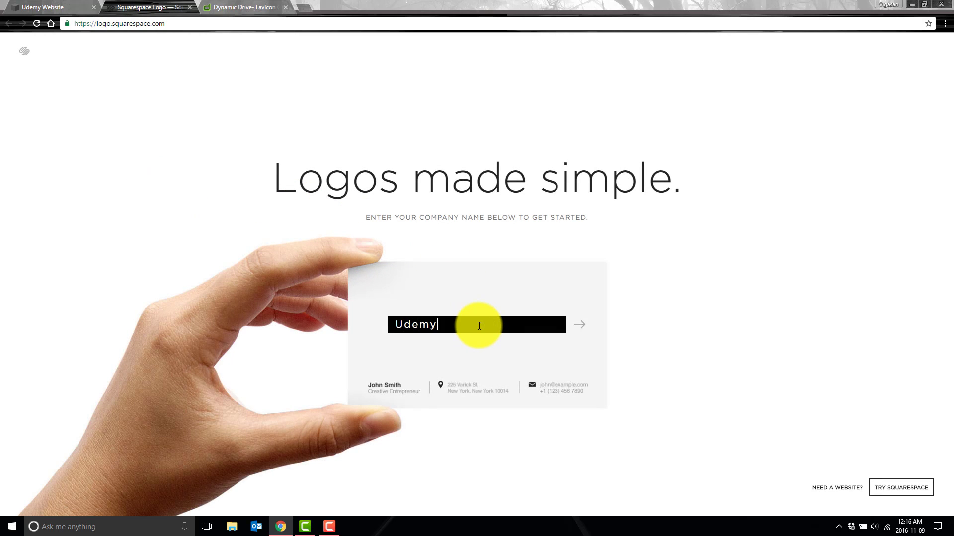
pyautogui.press('Return')
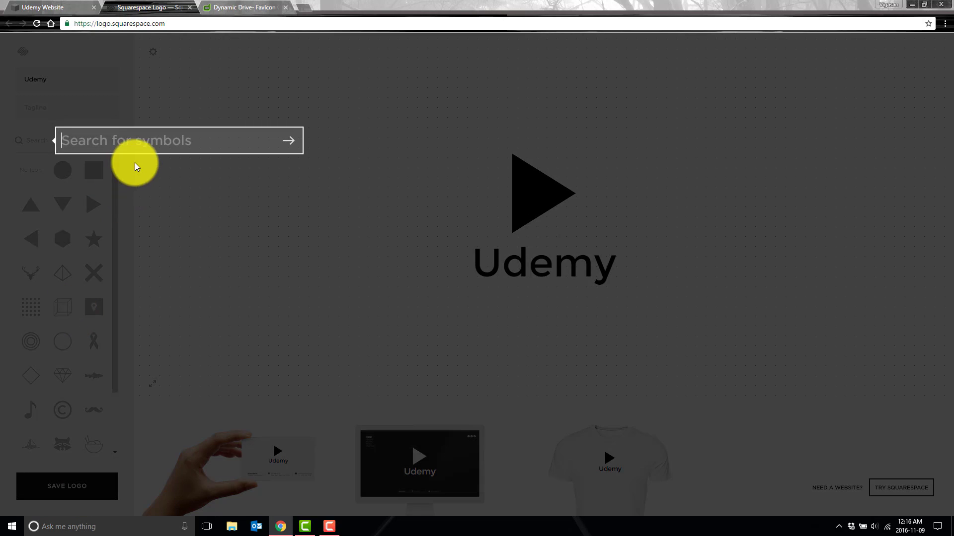
pyautogui.click(213, 228)
pyautogui.click(31, 274)
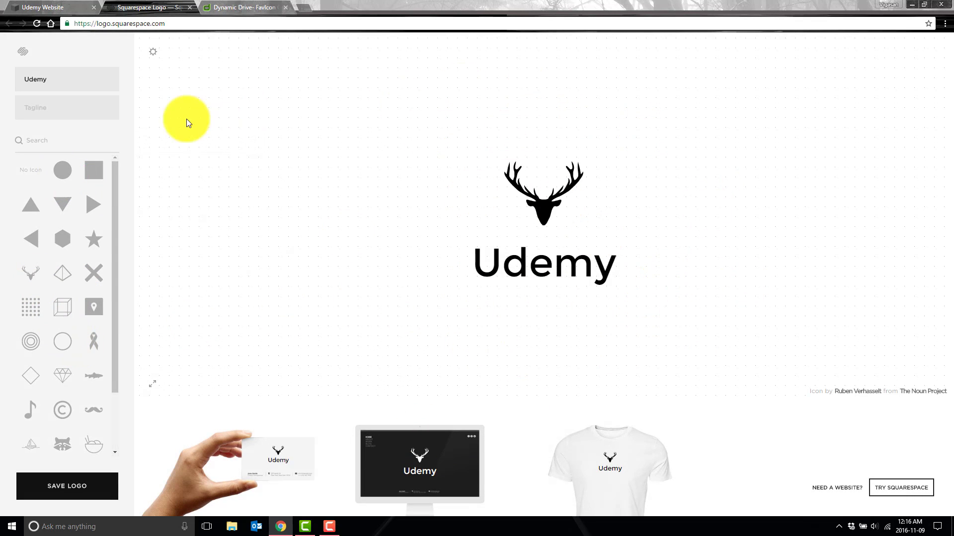
pyautogui.click(543, 192)
pyautogui.click(538, 271)
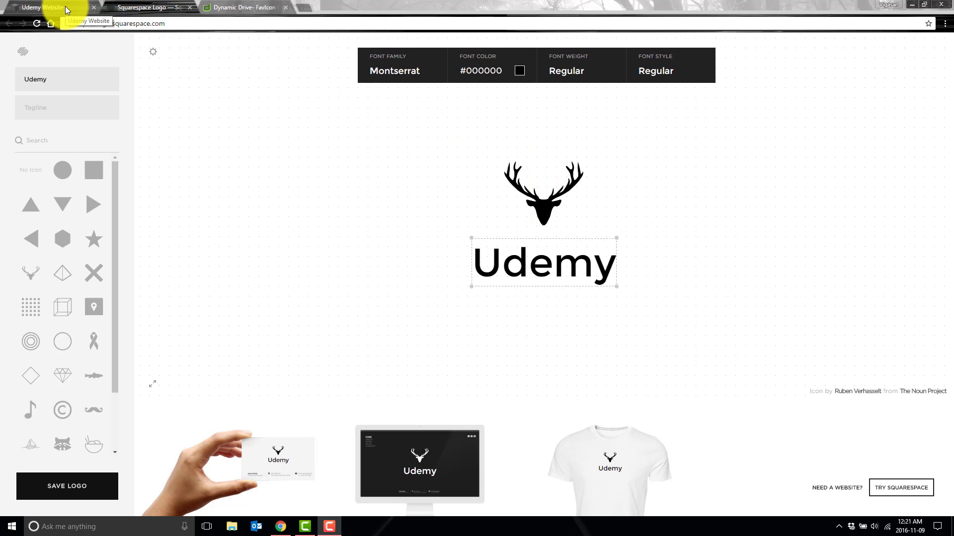
# Review the Browser Icon (Favicon) section in the site editor, then go to the FavIcon Generator
pyautogui.click(65, 7)
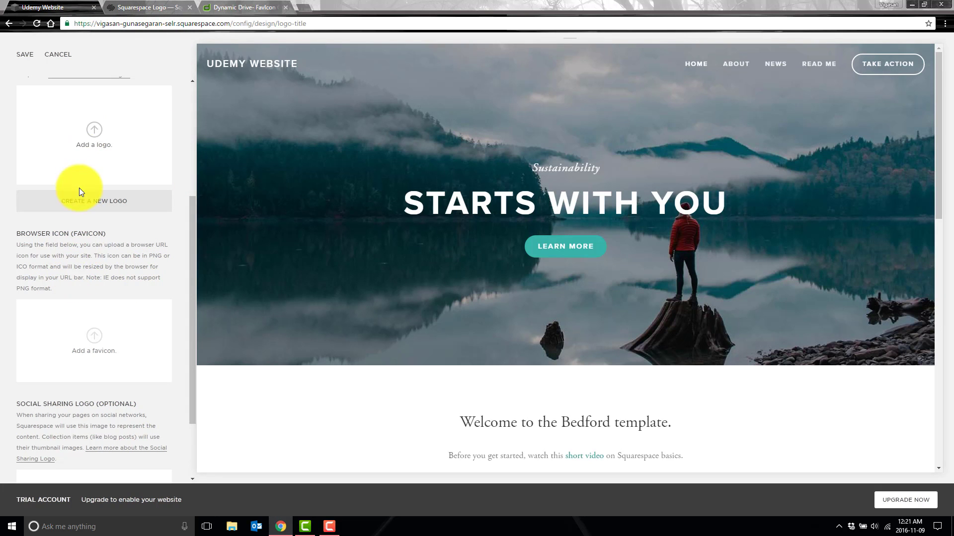
pyautogui.scroll(-2, 124, 211)
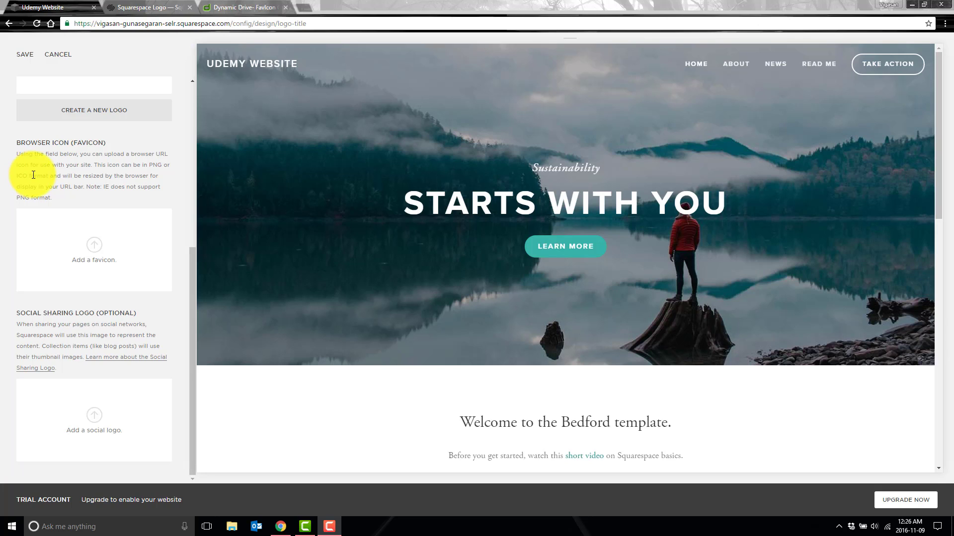
pyautogui.click(226, 6)
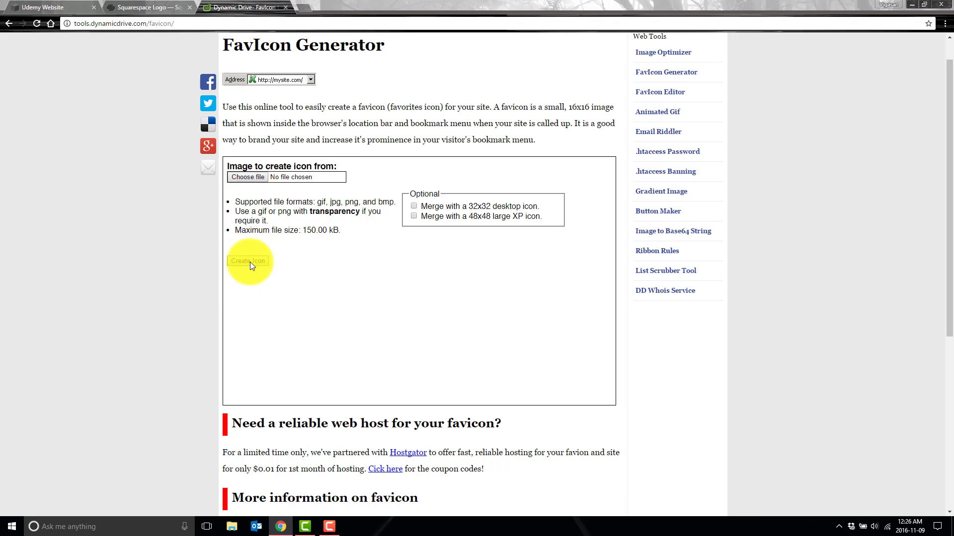
# Leave the FavIcon Generator for the Udemy deer-head logo in Squarespace Logo
pyautogui.click(171, 7)
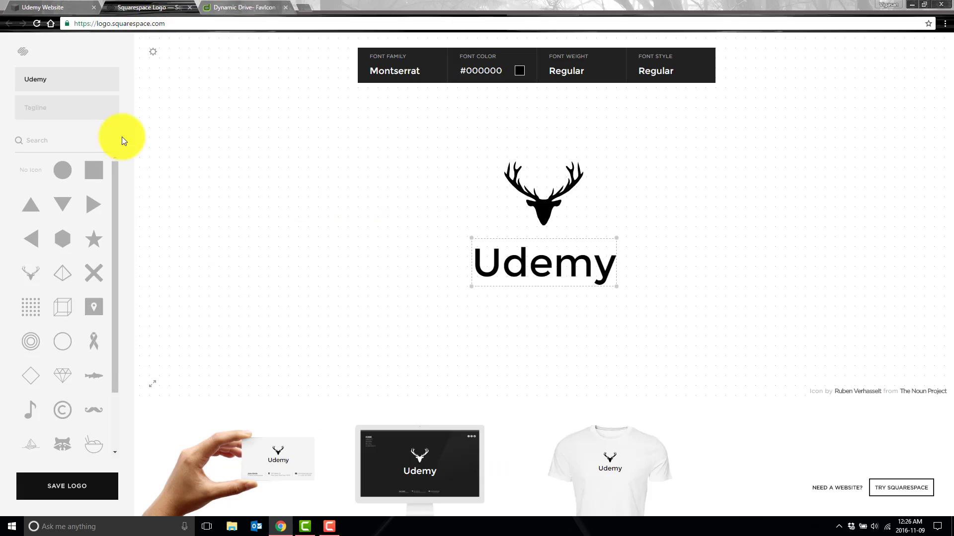
# Return to the Udemy Website editor showing the empty favicon and social sharing logo fields
pyautogui.click(69, 6)
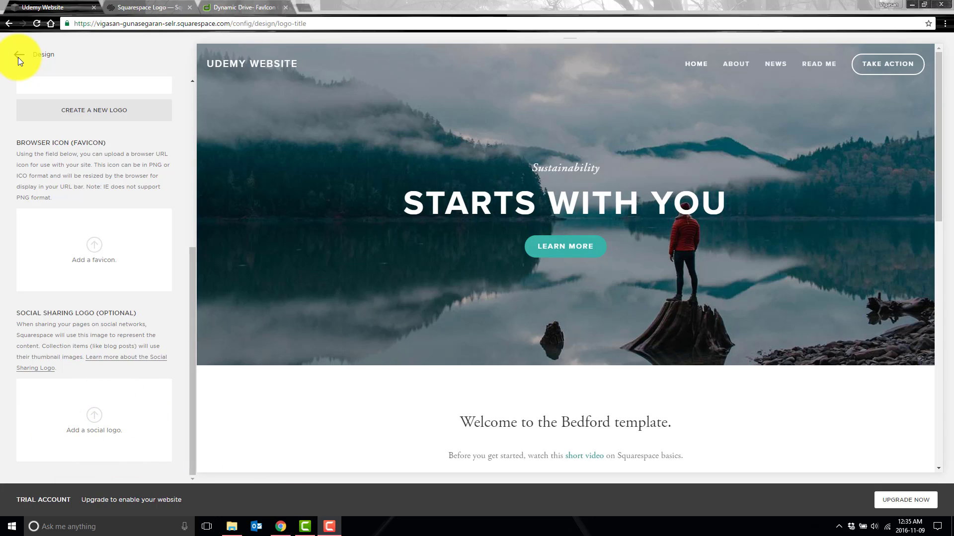
# Browse the Template and Style Editor settings, returning to the Design list after each
pyautogui.click(19, 56)
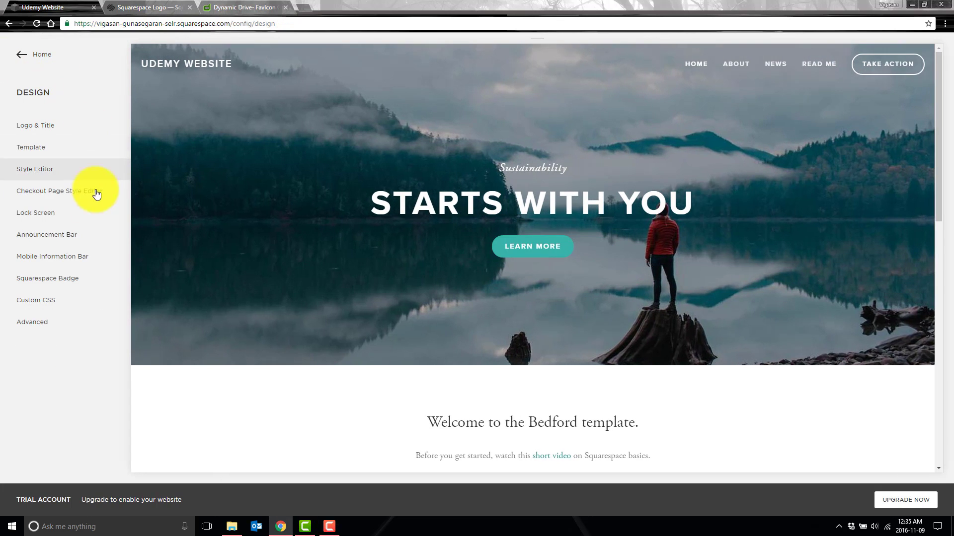
pyautogui.click(59, 156)
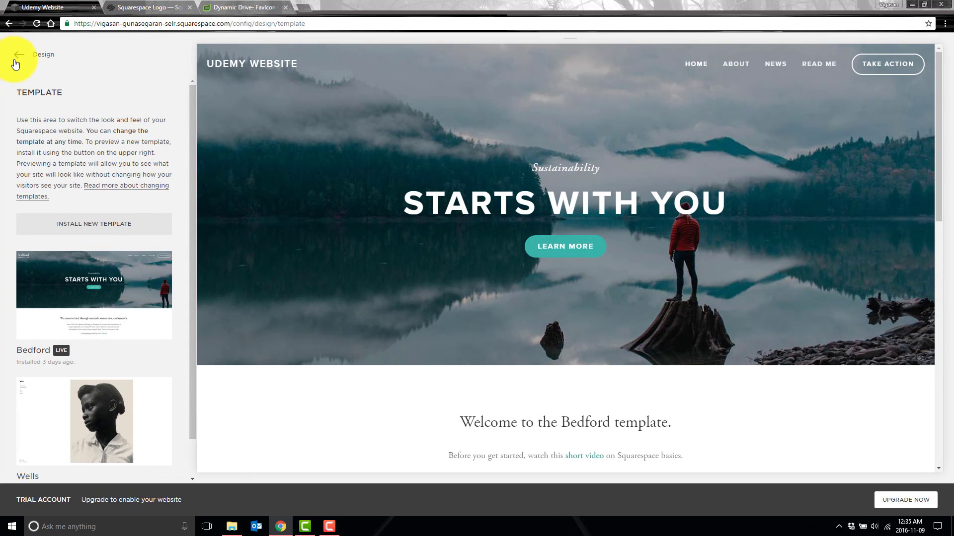
pyautogui.click(17, 57)
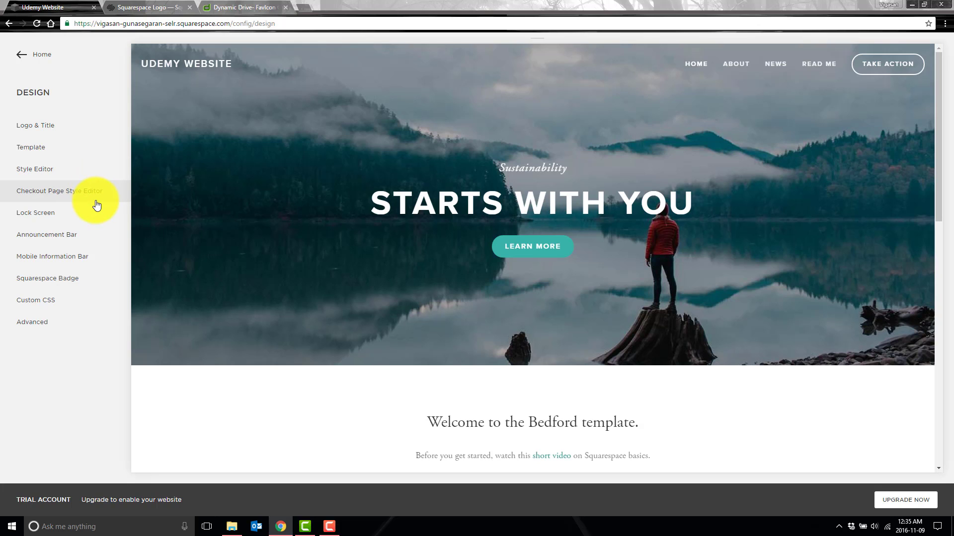
pyautogui.click(95, 172)
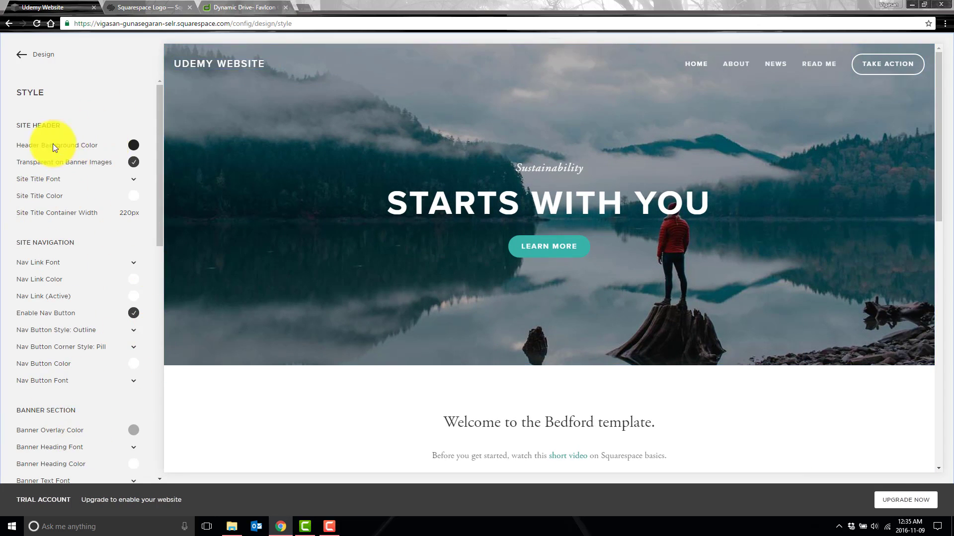
pyautogui.click(22, 56)
# Preview the sample checkout page styling, then return to the Design menu via the main menu
pyautogui.click(79, 194)
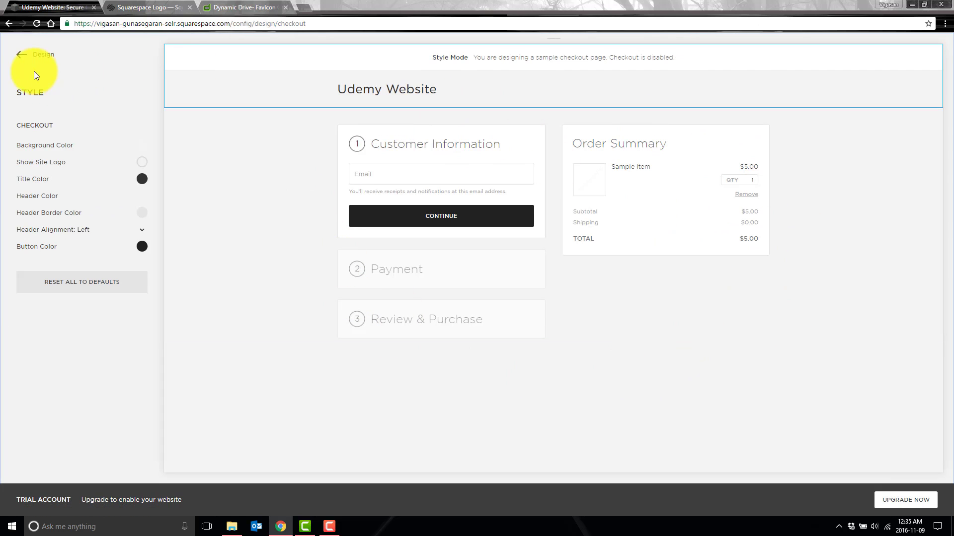
pyautogui.click(23, 64)
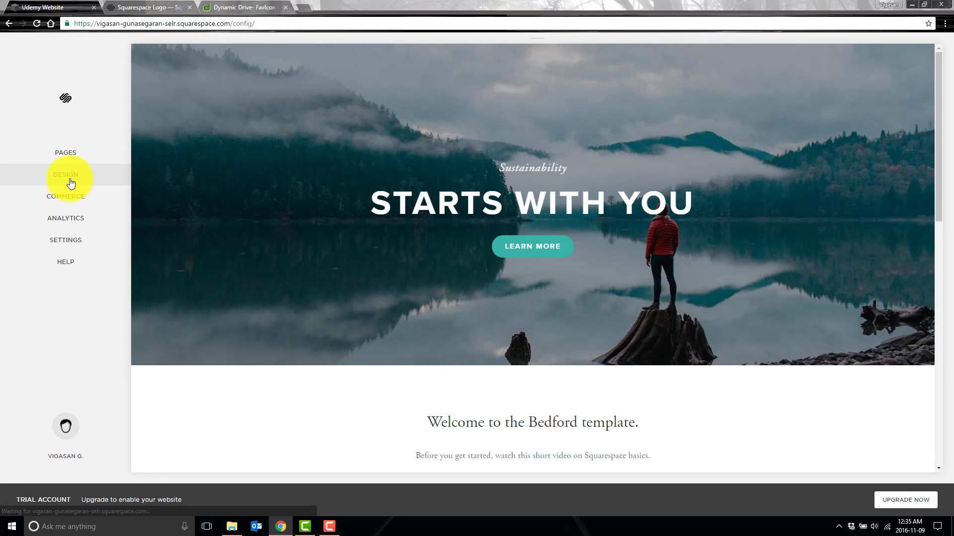
pyautogui.click(71, 183)
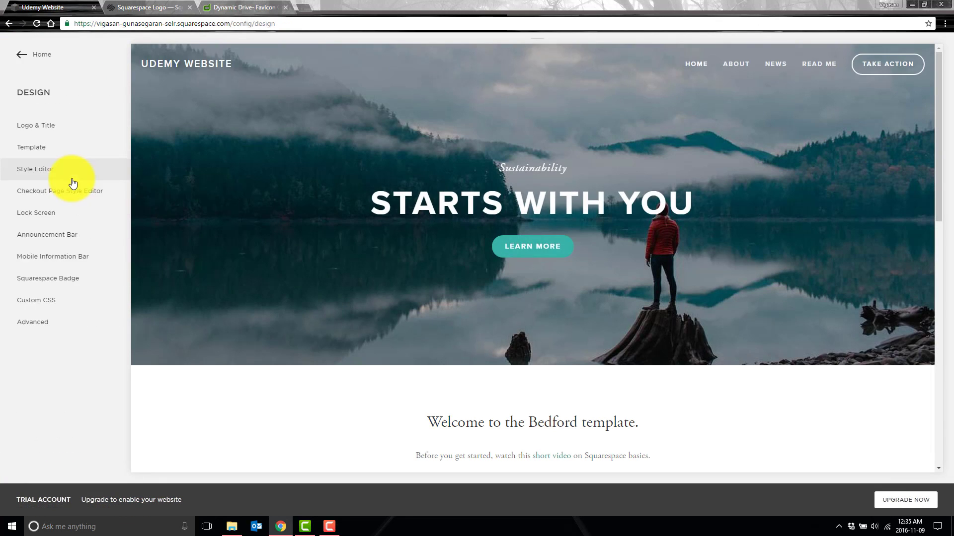
pyautogui.click(81, 213)
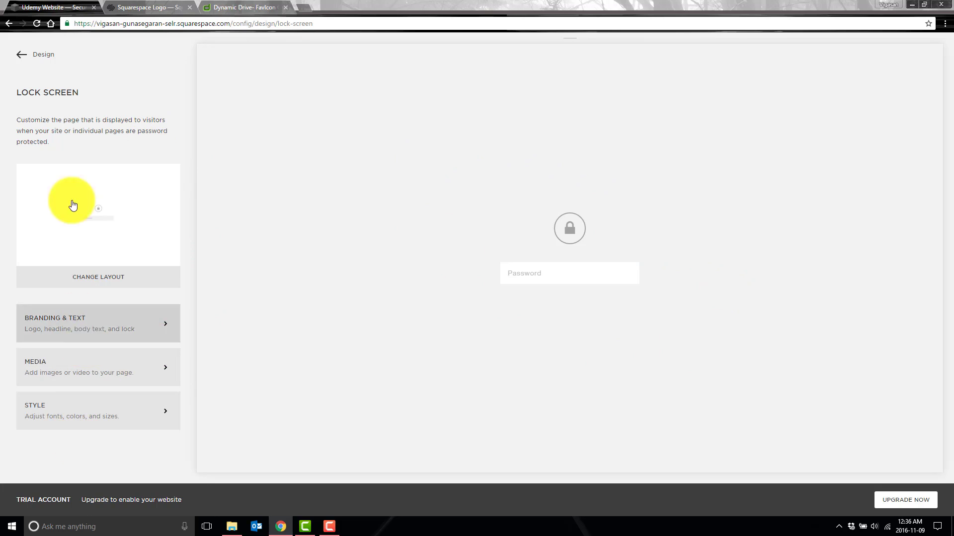
pyautogui.click(21, 67)
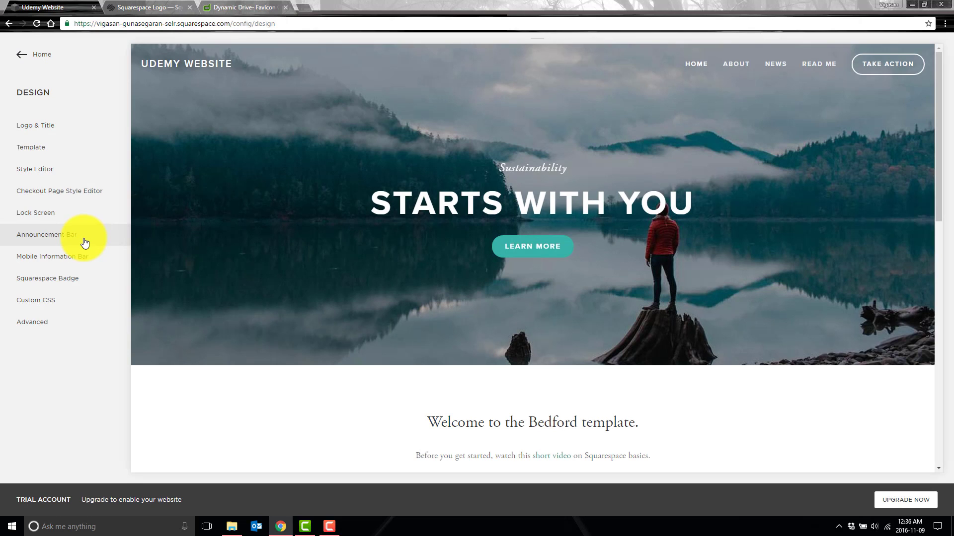
# Enable the Announcement Bar with the text 'BIG SALE' and look at its link options
pyautogui.click(84, 243)
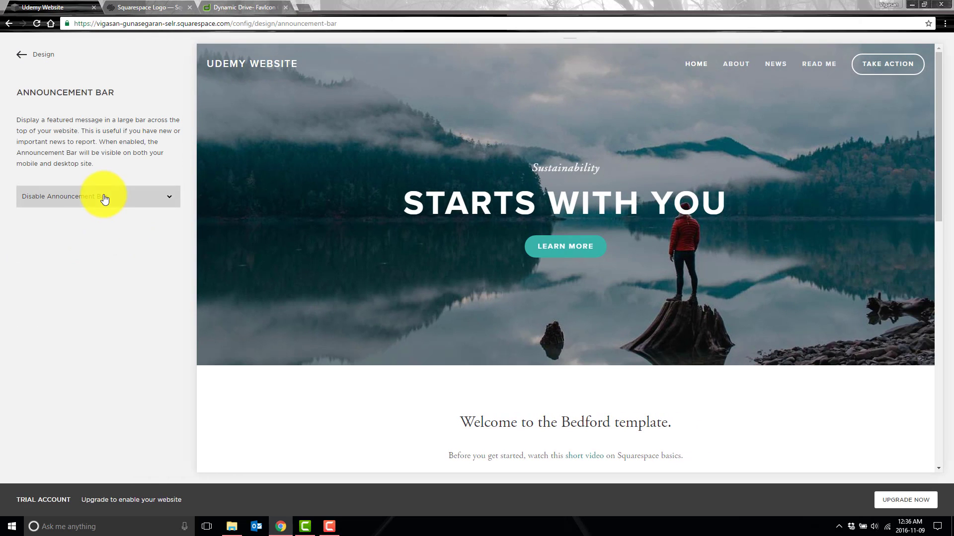
pyautogui.click(65, 197)
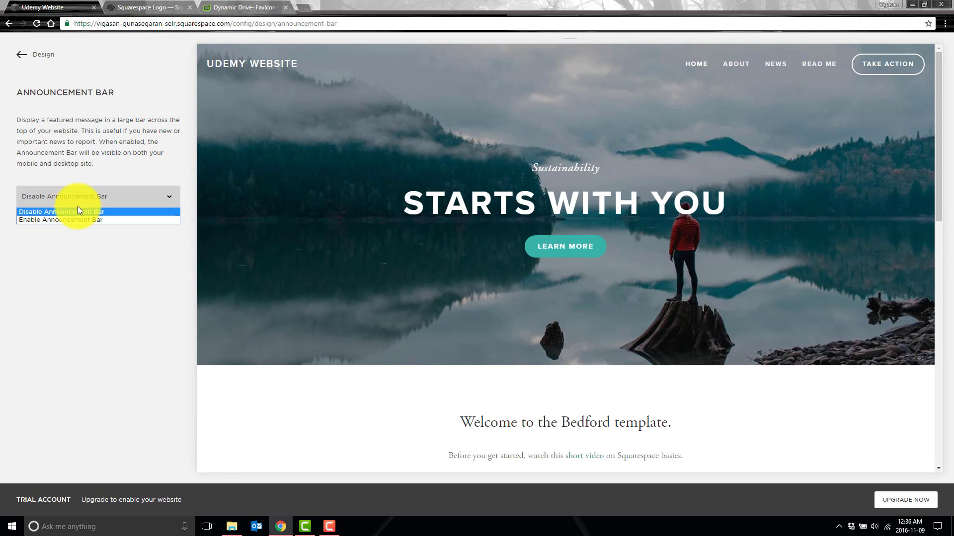
pyautogui.click(74, 219)
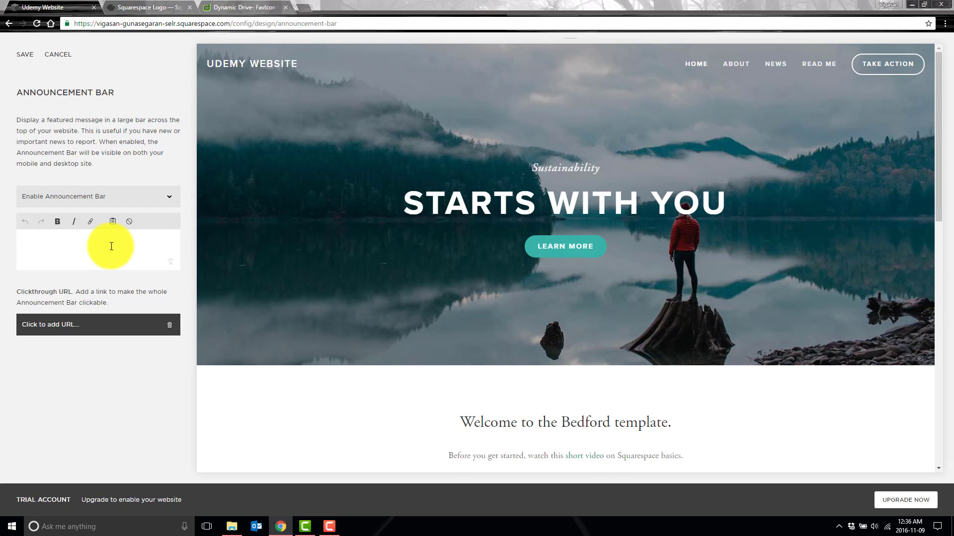
pyautogui.write('BIG SALE')
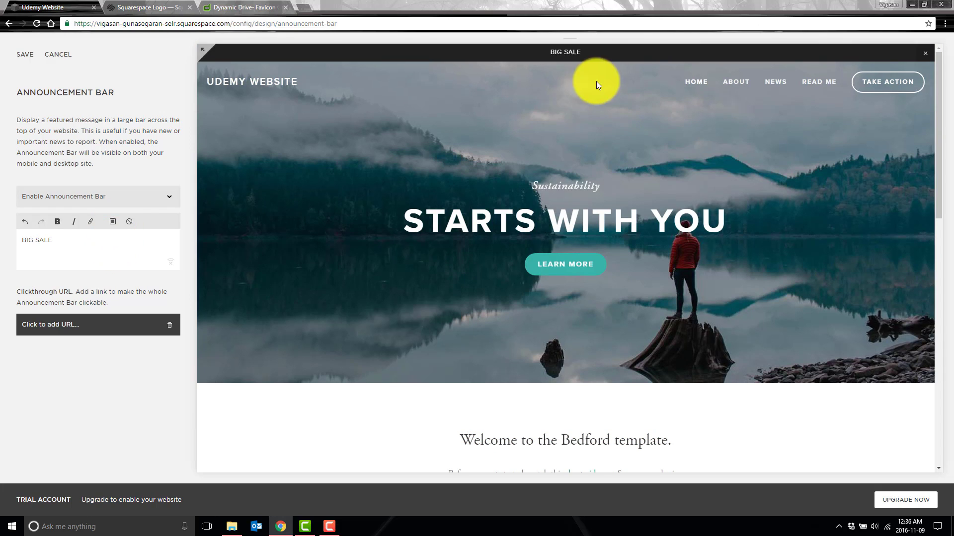
pyautogui.click(85, 325)
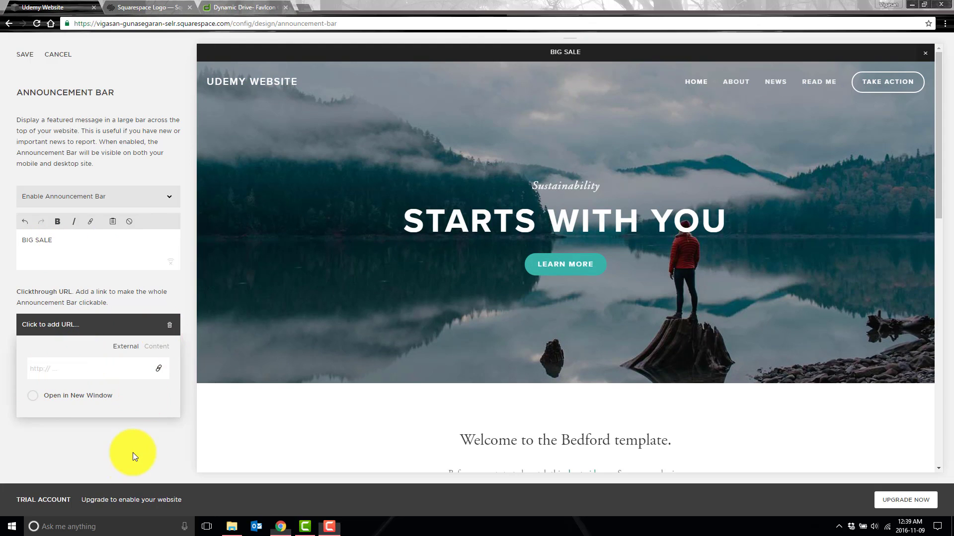
pyautogui.click(133, 452)
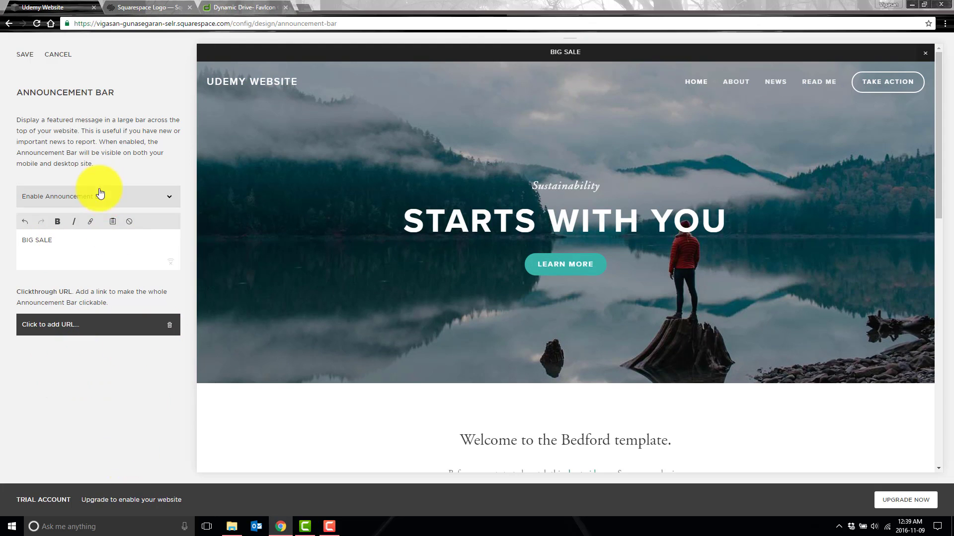
# Set the announcement bar back to Disable and cancel the unsaved changes
pyautogui.click(100, 196)
pyautogui.click(81, 212)
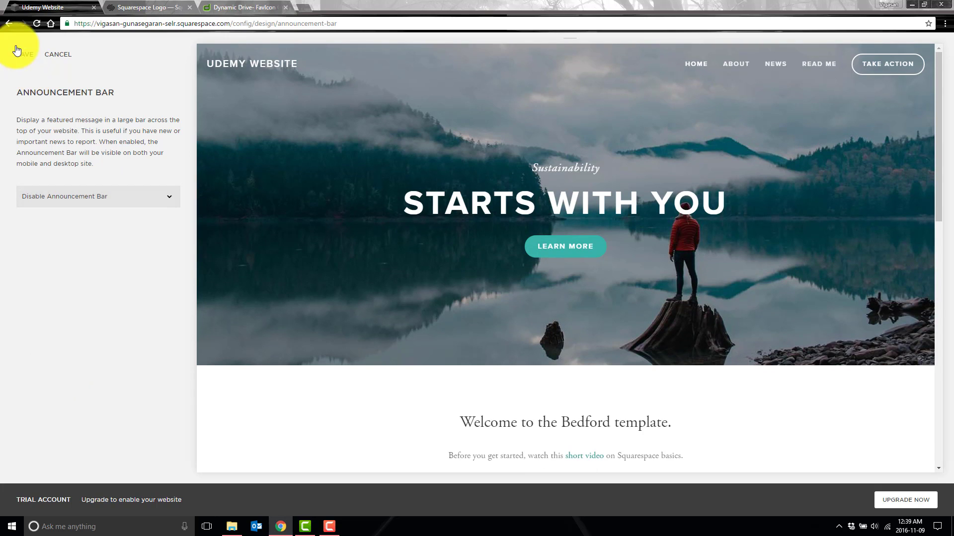
pyautogui.click(58, 58)
# Set the Mobile Information Bar to Enable Mobile Info Bar (Light)
pyautogui.click(20, 56)
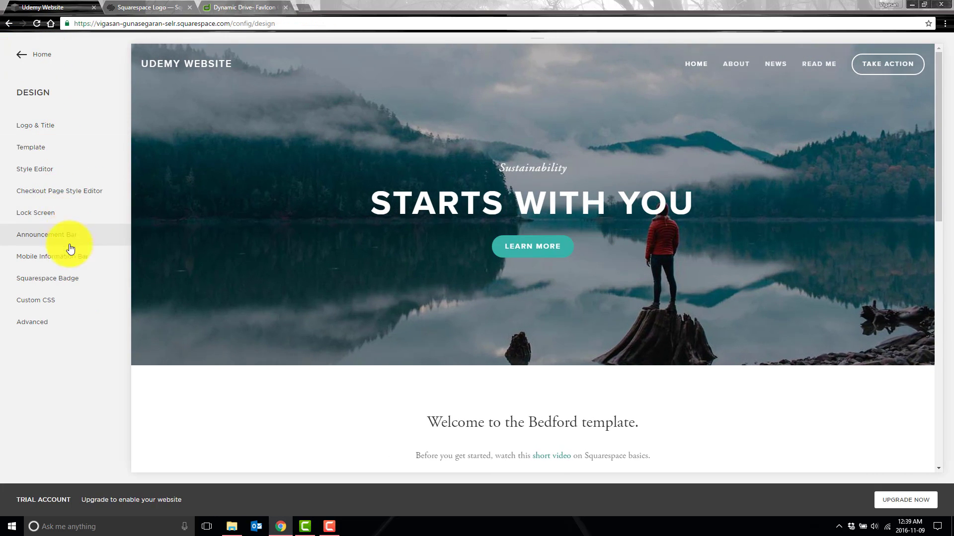
pyautogui.click(66, 260)
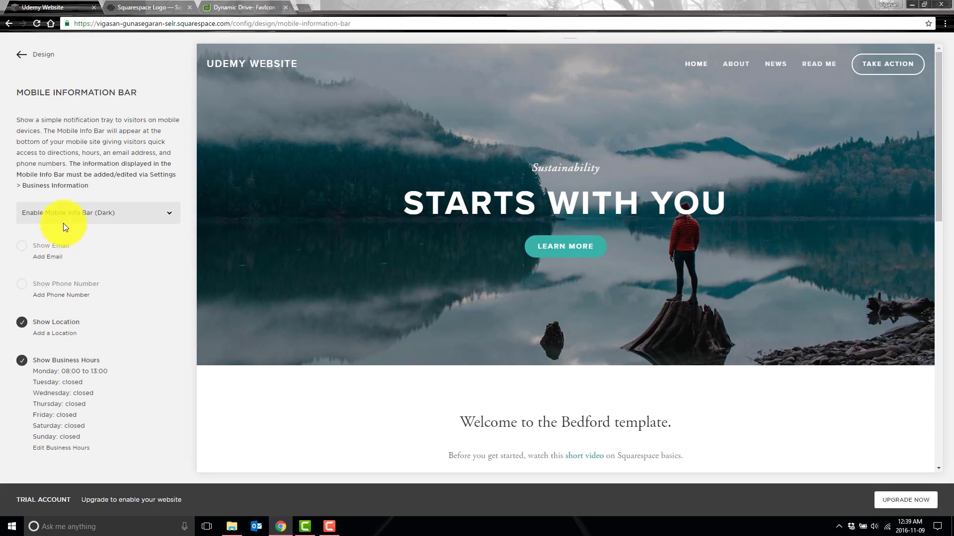
pyautogui.click(66, 222)
pyautogui.click(79, 226)
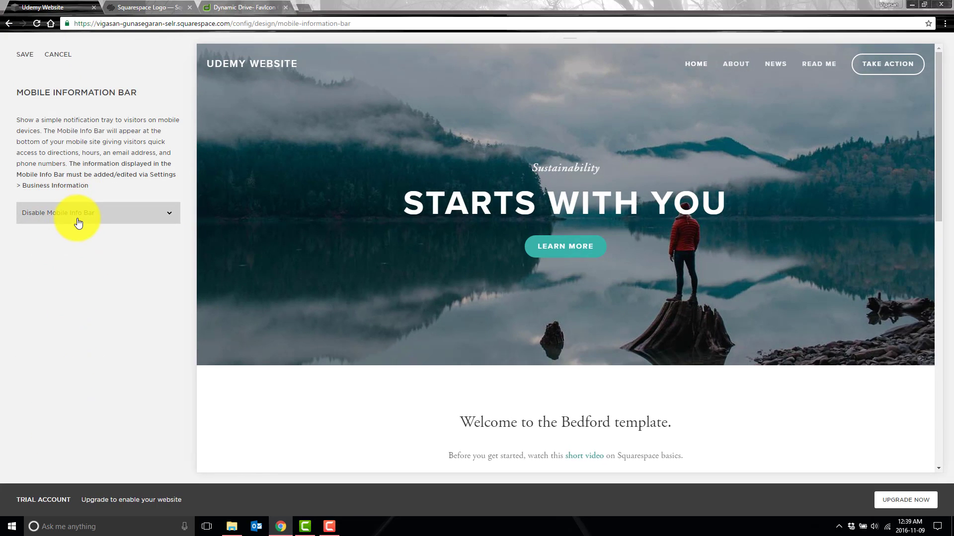
pyautogui.click(76, 218)
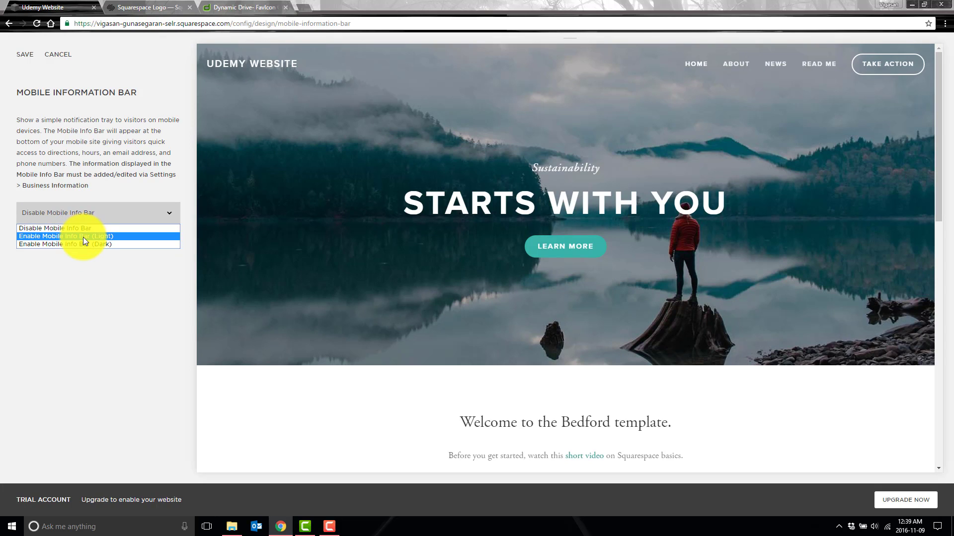
pyautogui.click(91, 237)
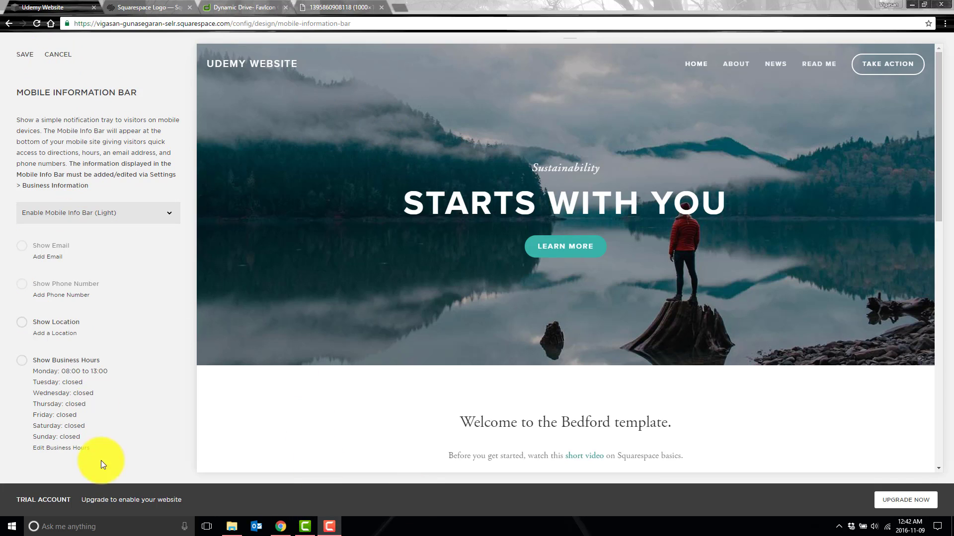
# View the sample phone image of an Email, Call, Map, Hours bar, then close it and return to the Udemy Website tab
pyautogui.click(349, 8)
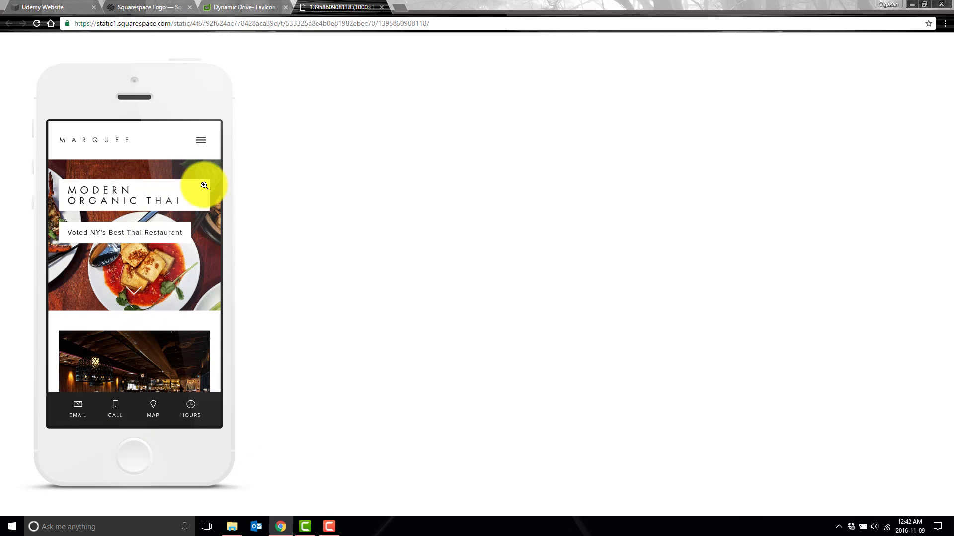
pyautogui.click(380, 8)
pyautogui.click(20, 8)
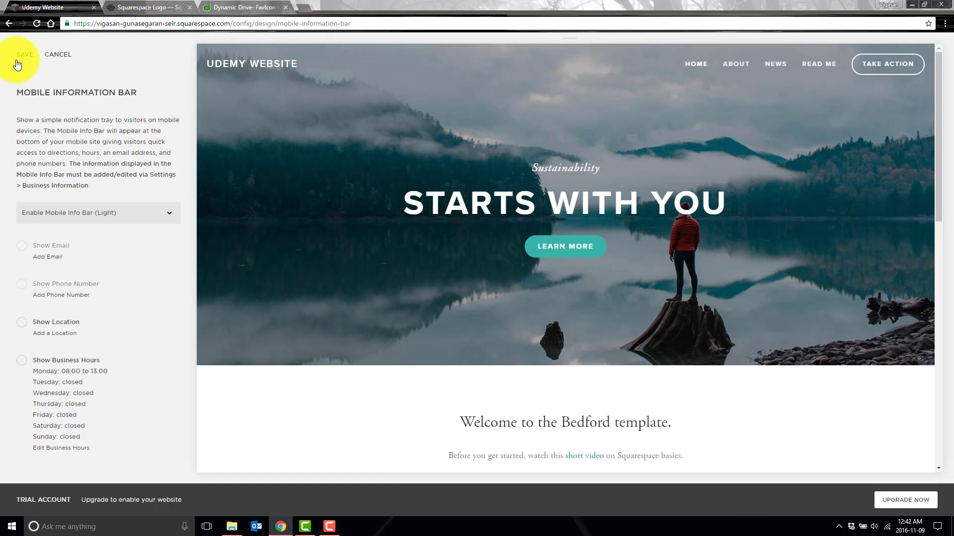
# Discard the mobile info bar changes and keep the Squarespace badge disabled
pyautogui.click(51, 54)
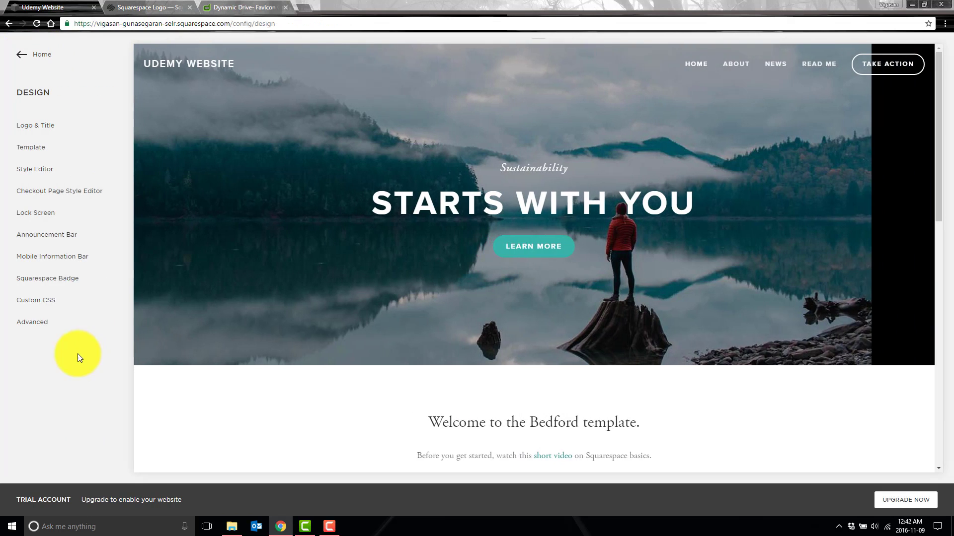
pyautogui.click(81, 279)
pyautogui.click(124, 165)
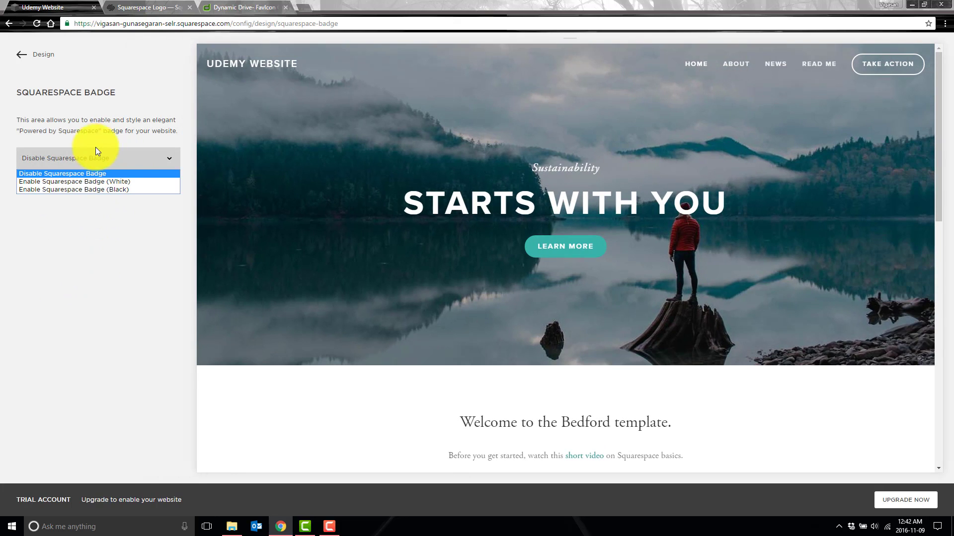
pyautogui.click(69, 134)
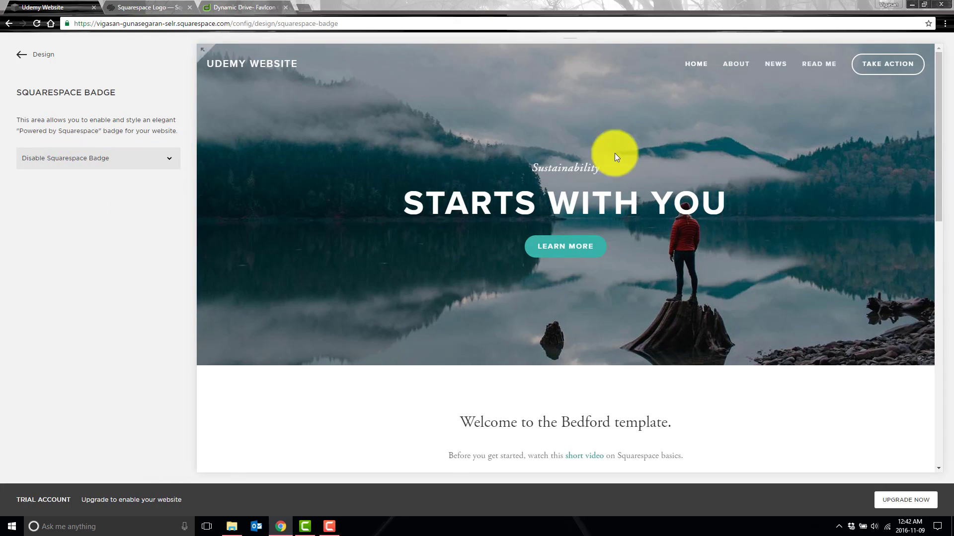
# Look at the empty Custom CSS editor and go back to the Design list
pyautogui.click(19, 56)
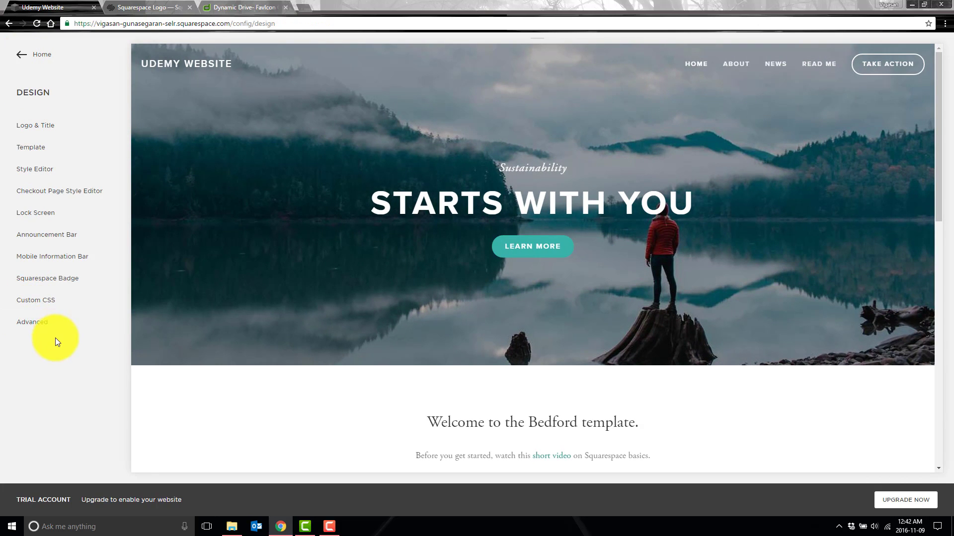
pyautogui.click(64, 306)
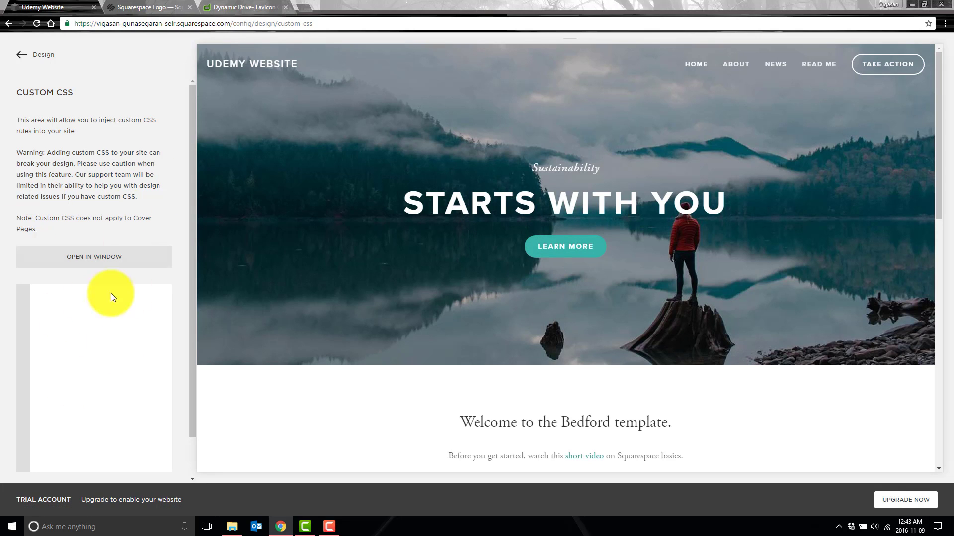
pyautogui.click(18, 59)
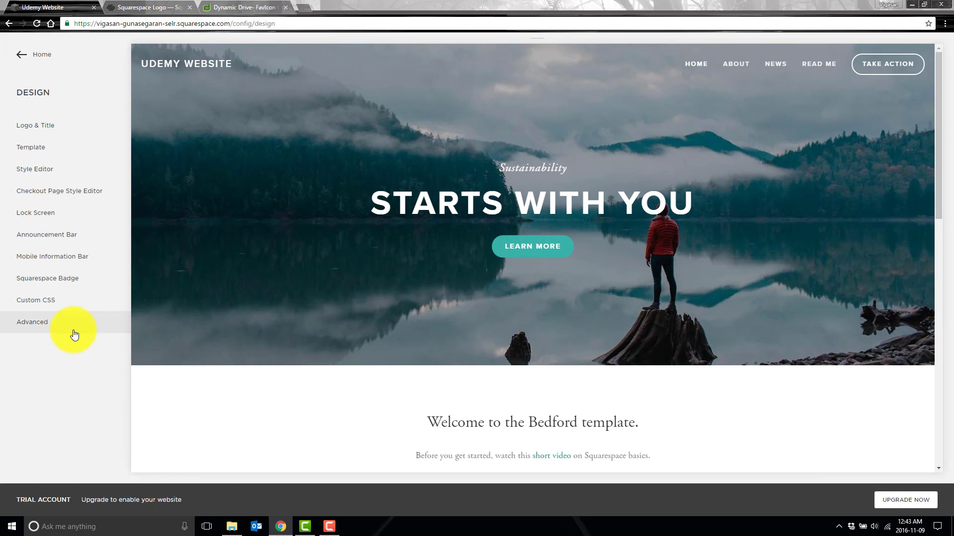
# Review the Advanced settings, leaving the Typekit Kit ID empty, then back out to the main menu
pyautogui.click(70, 321)
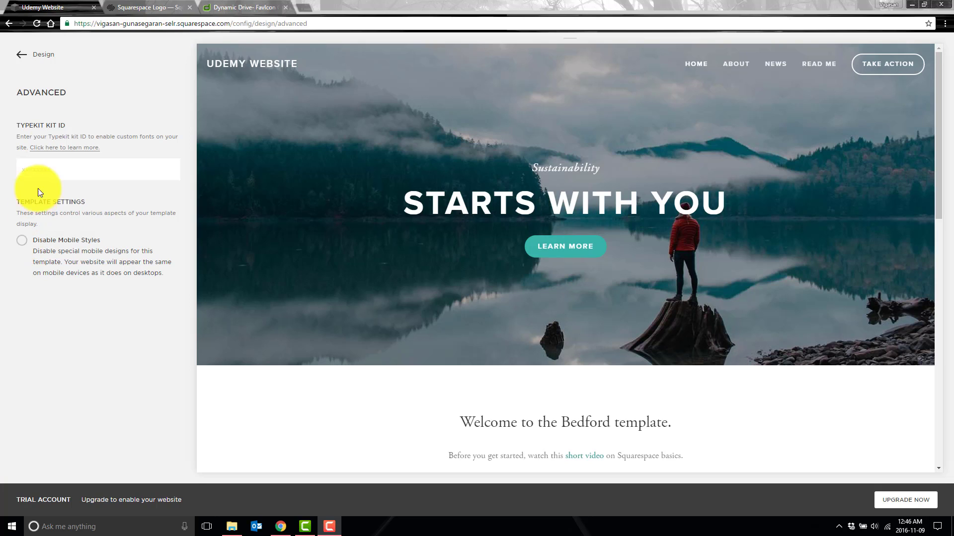
pyautogui.moveTo(67, 124); pyautogui.dragTo(22, 124)
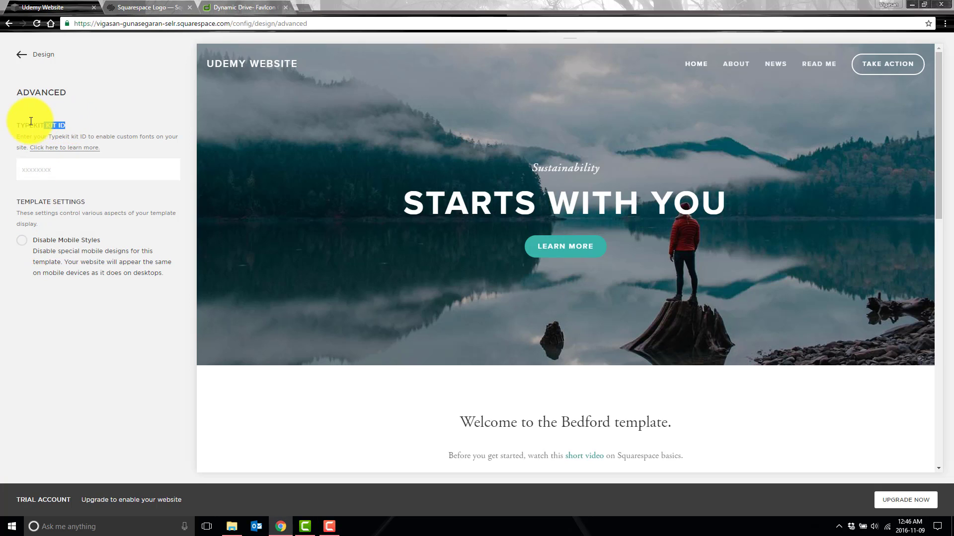
pyautogui.click(101, 178)
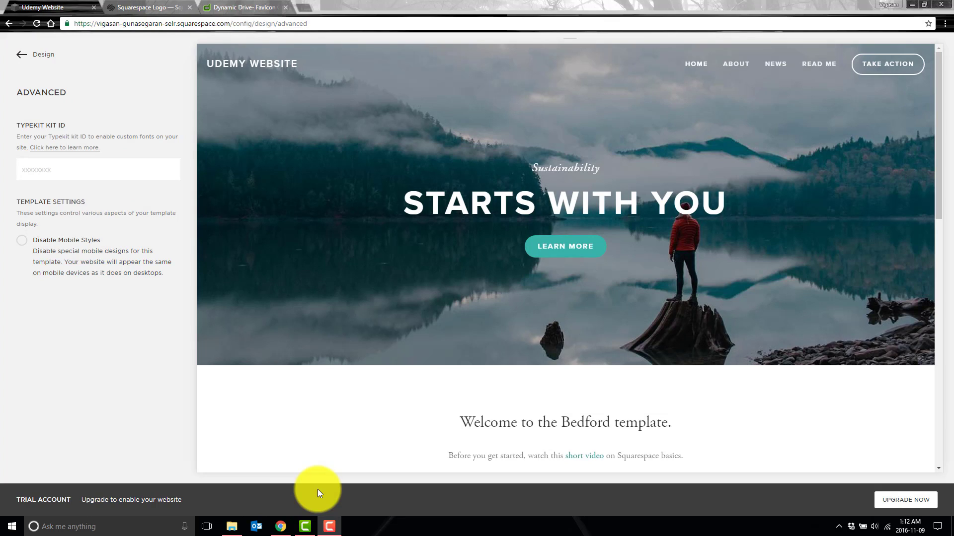
pyautogui.click(21, 54)
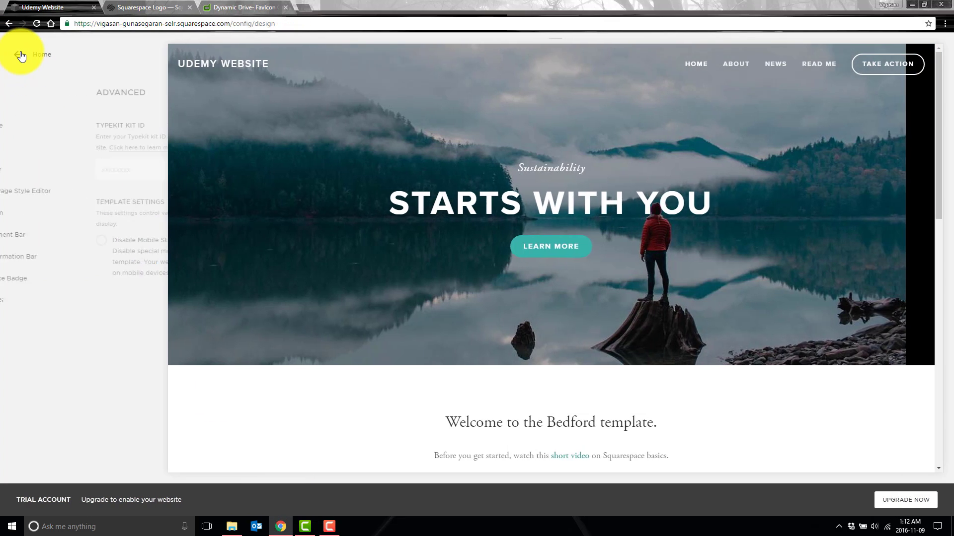
pyautogui.click(21, 55)
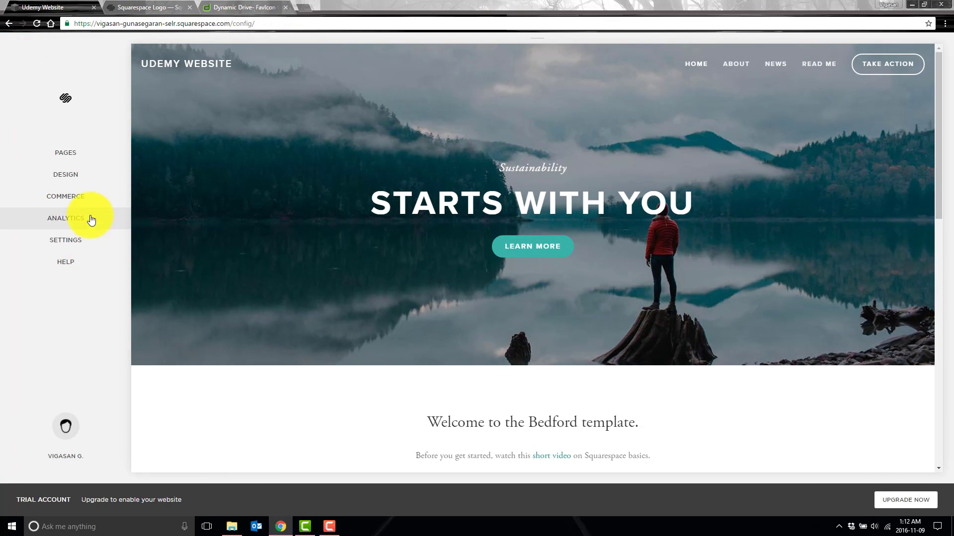